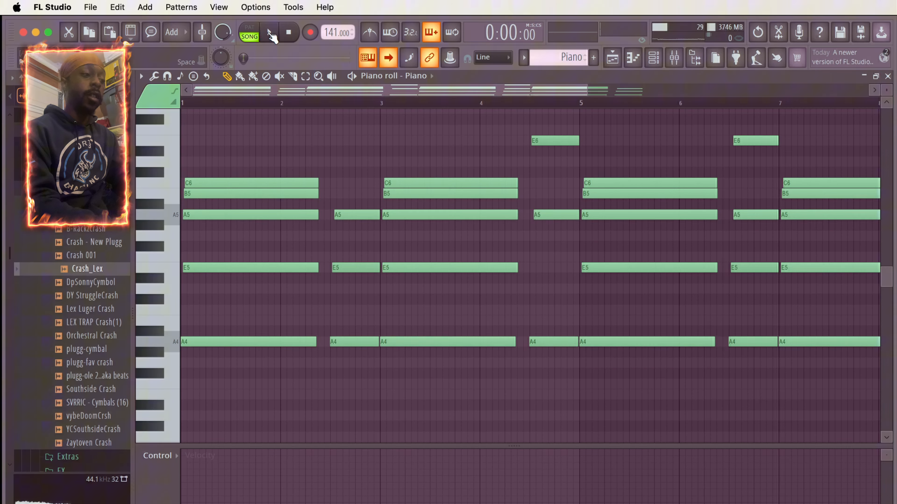
- Play the beat and examine the Piano pattern's chord notes from the first bar through bar 9
click(270, 32)
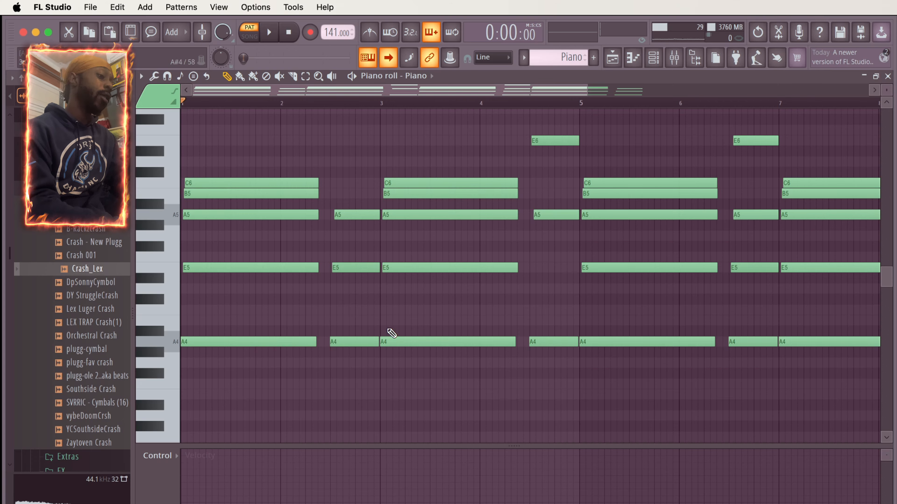
scroll(384, 332, right, 6)
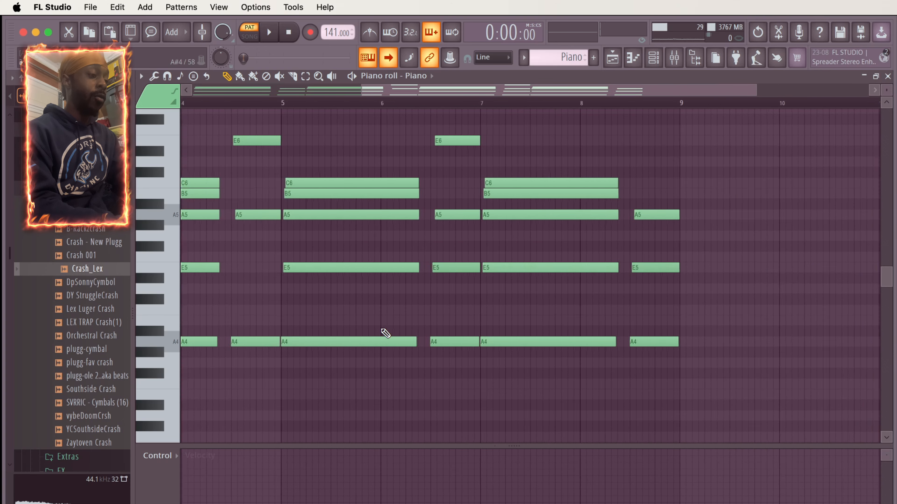
scroll(385, 332, left, 6)
scroll(385, 333, up, 3)
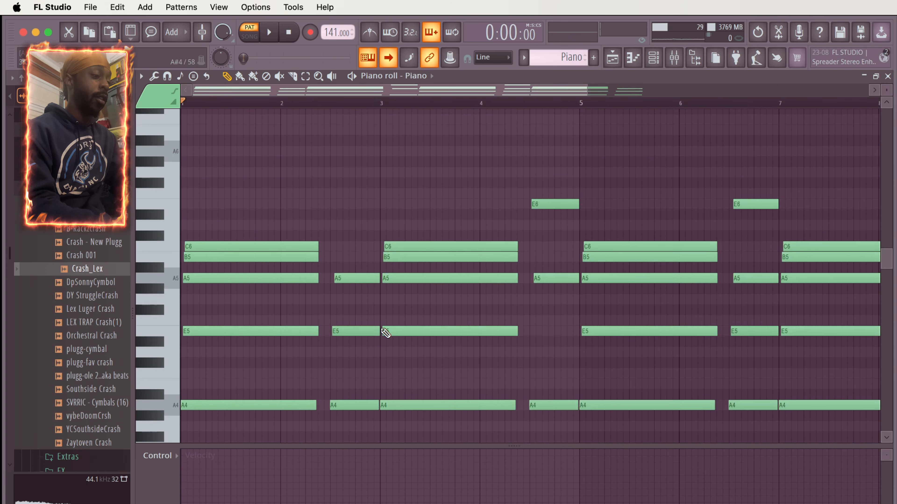
scroll(385, 332, down, 3)
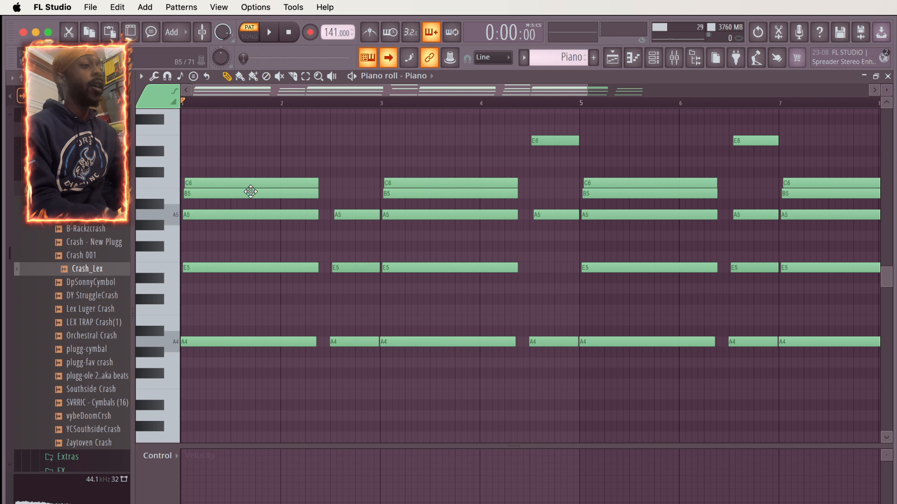
- Select the first E6 note in the Piano pattern and review the rest of the chord progression around it
ctrl+click(558, 139)
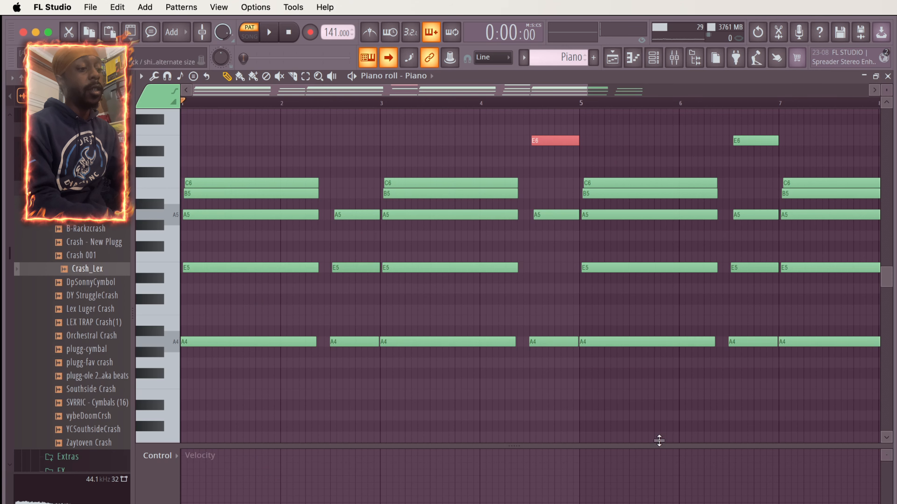
scroll(536, 373, right, 3)
scroll(536, 372, right, 3)
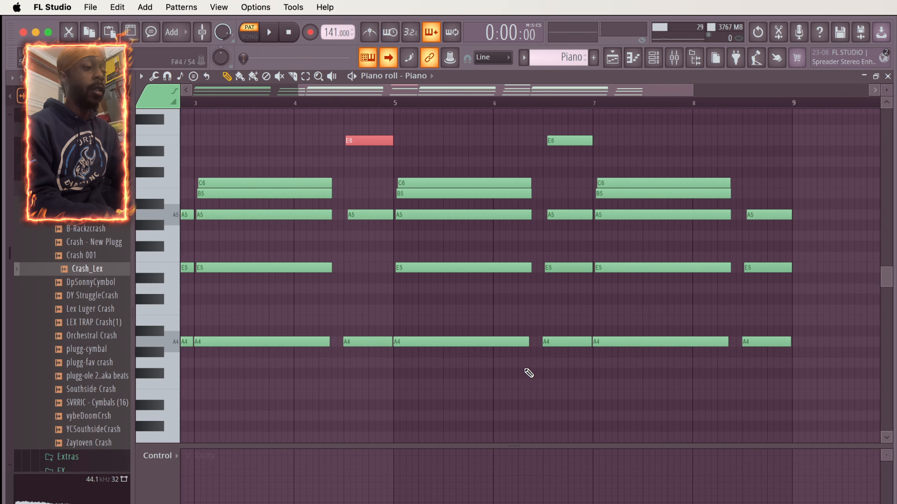
scroll(531, 373, left, 6)
scroll(528, 373, down, 3)
scroll(528, 372, up, 4)
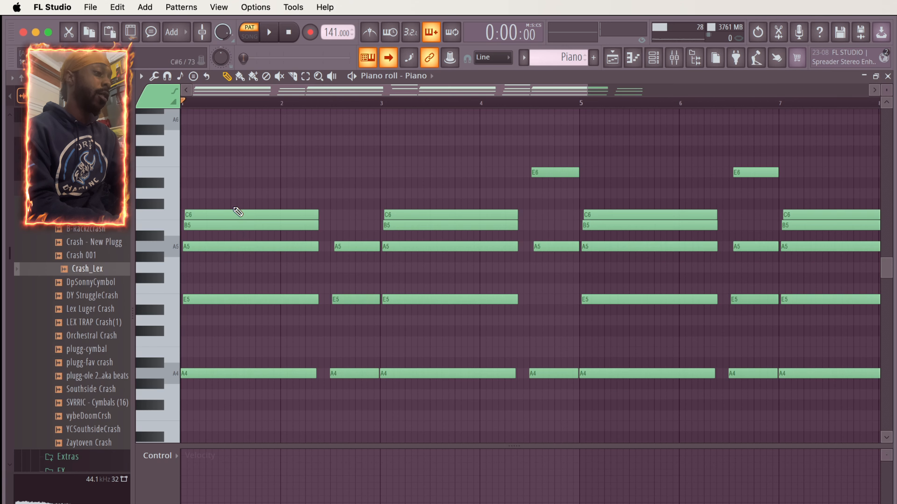
- Open the String pattern's notes in the piano roll and play them from just before the C6 note
click(657, 61)
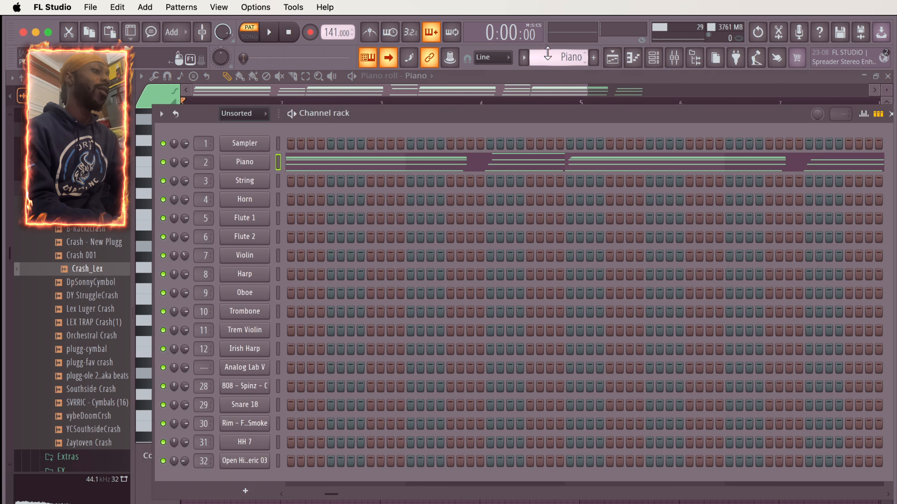
scroll(548, 57, down, 1)
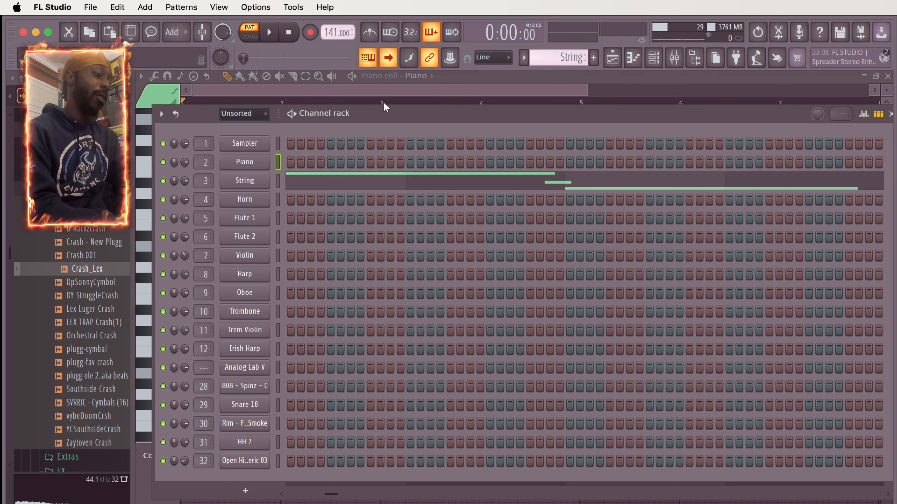
click(307, 184)
drag(589, 90, 775, 93)
scroll(595, 324, up, 3)
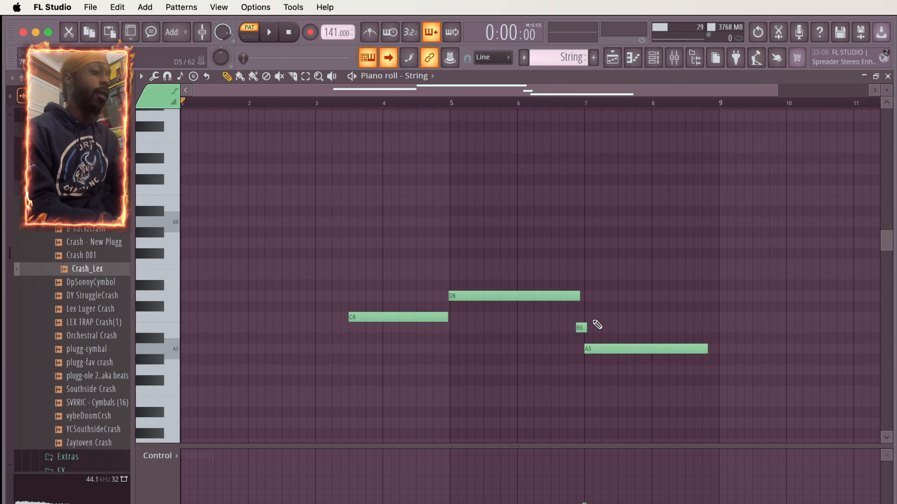
scroll(597, 325, down, 2)
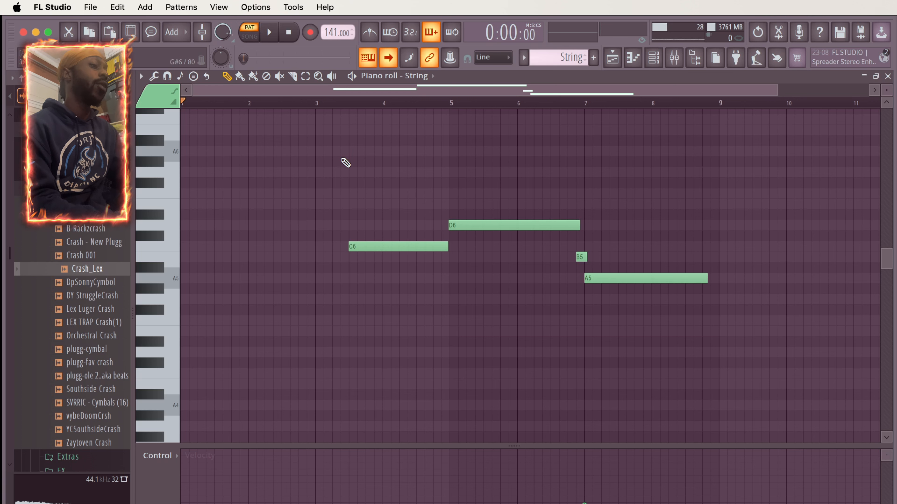
click(341, 106)
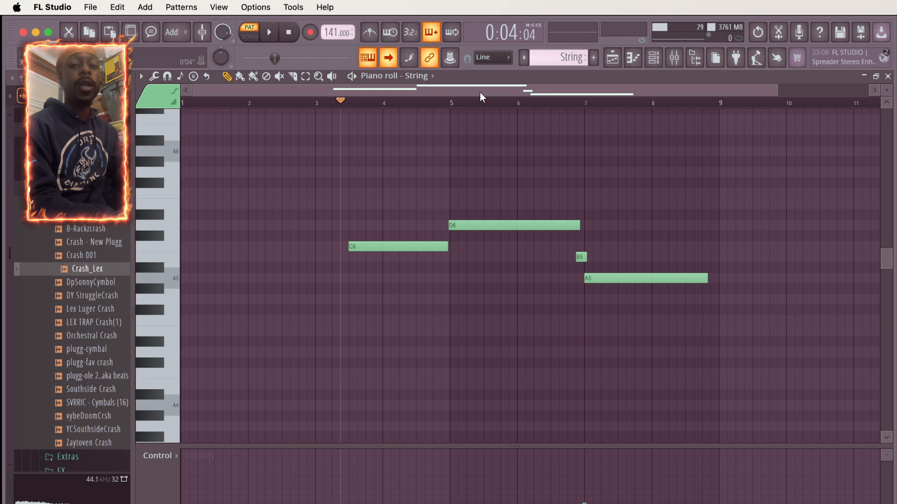
key(space)
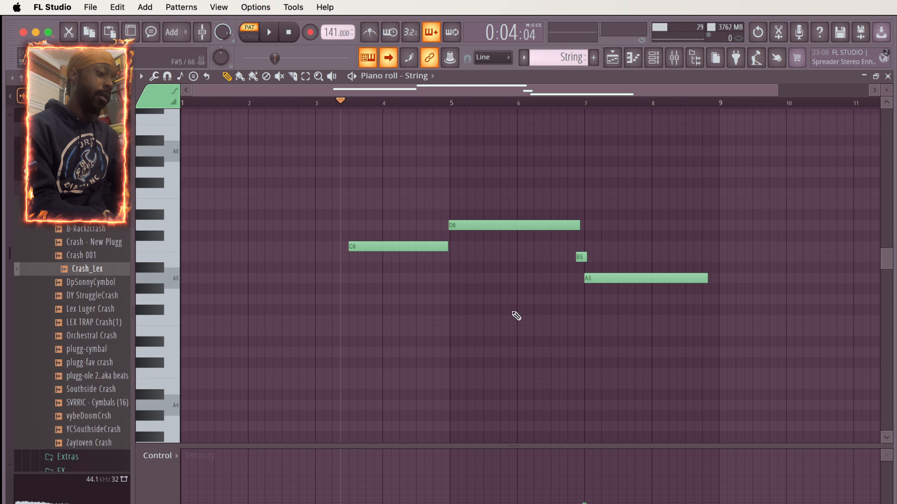
- Open the Horn pattern in the piano roll and play its notes from bar 5
click(653, 60)
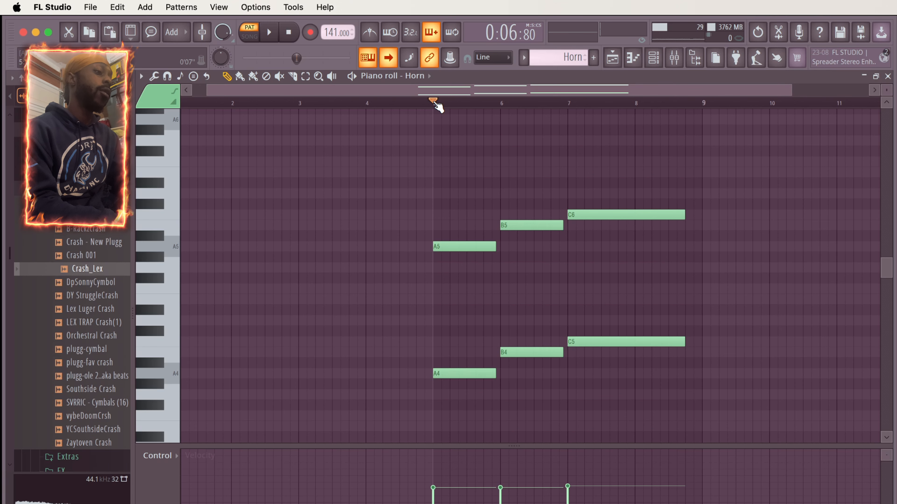
key(space)
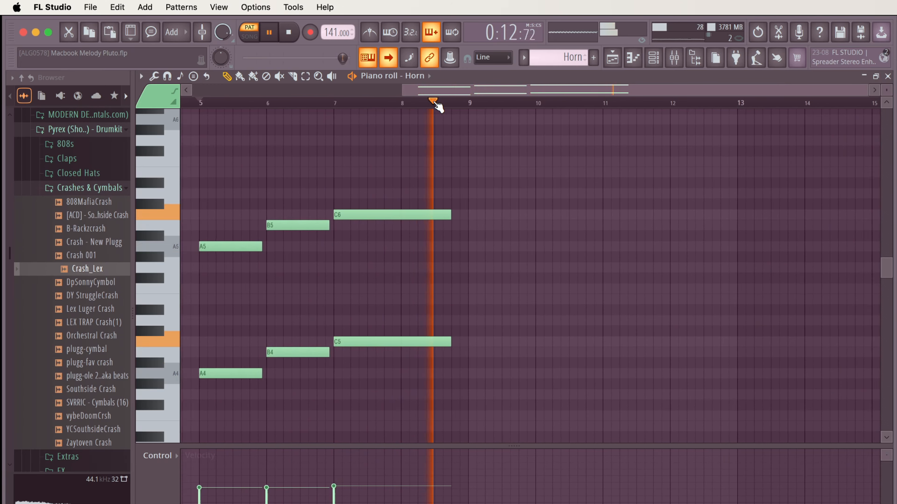
key(space)
- Audition the A4, B4 and C5 keys that make up the Horn's lower melody
scroll(430, 251, down, 2)
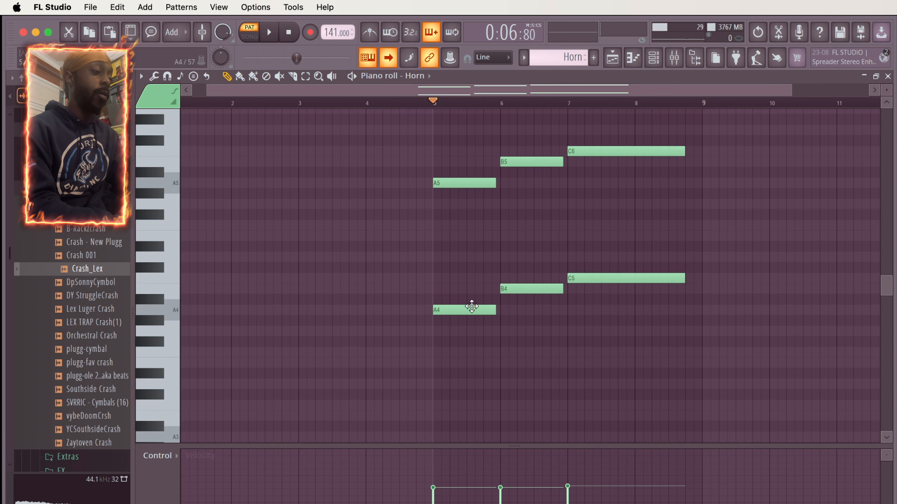
click(170, 313)
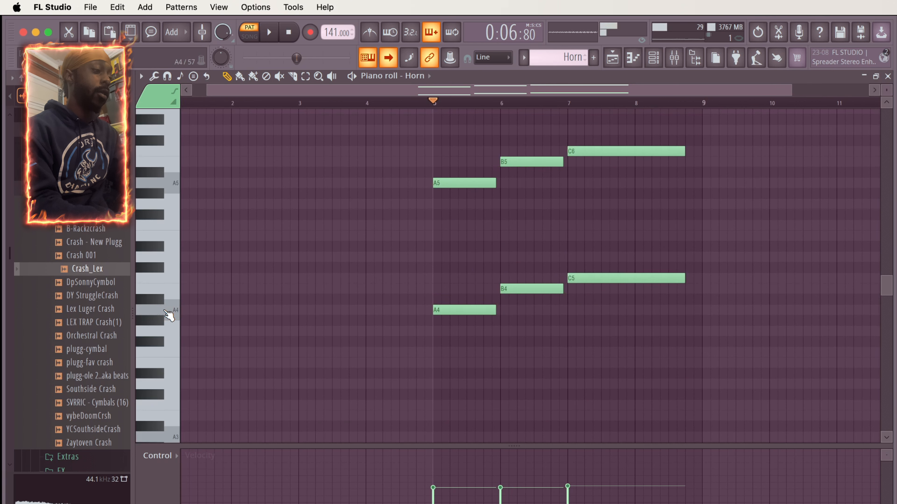
click(178, 293)
click(175, 281)
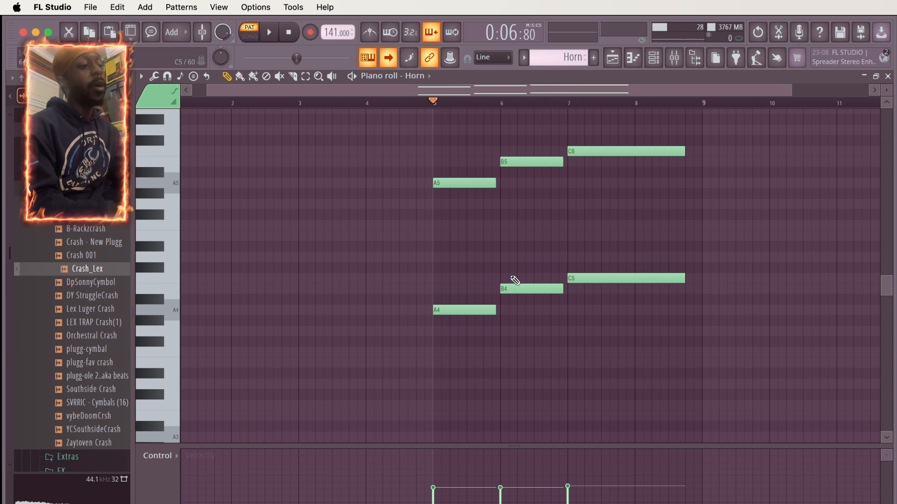
- Select the Horn pattern's upper-octave and lower-octave notes in turn to compare the two layers, and undo any accidental note edit
drag(459, 147, 640, 212)
drag(449, 285, 687, 359)
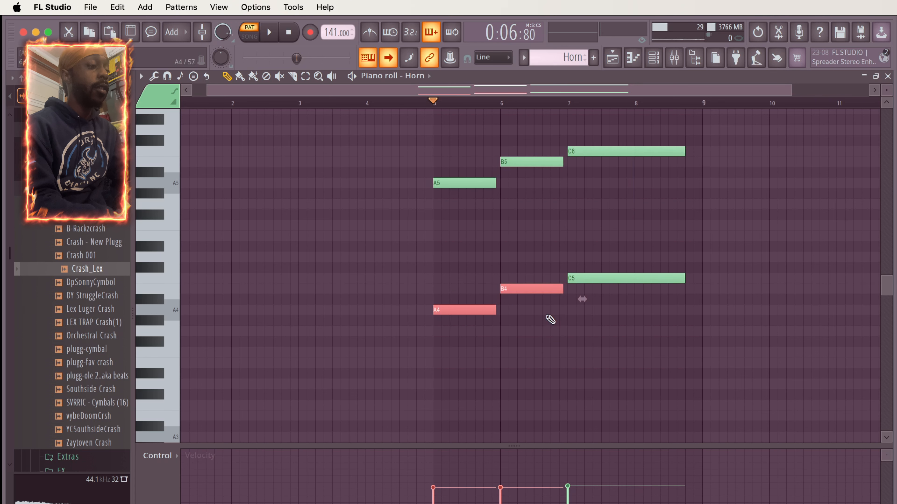
click(457, 246)
click(461, 331)
key(super+z)
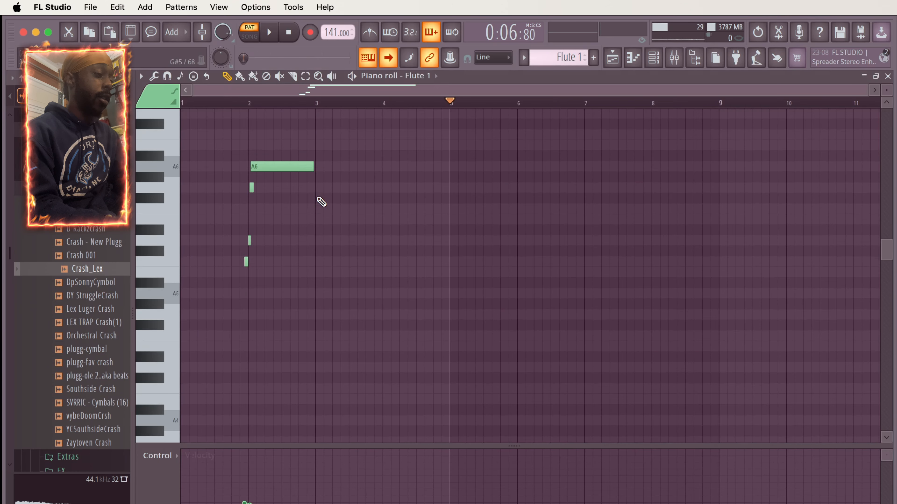
- Review the Flute 1 pattern's notes and set the playback position shortly before its first note near bar 2
scroll(349, 144, up, 1)
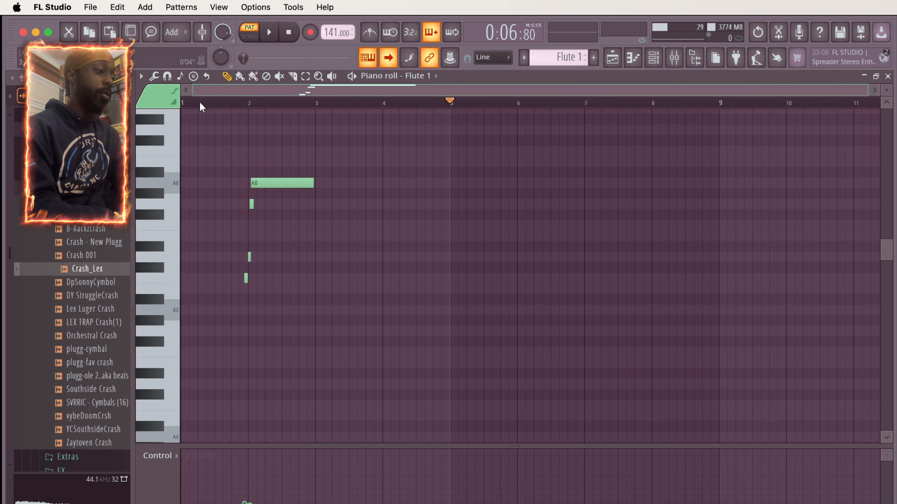
click(184, 103)
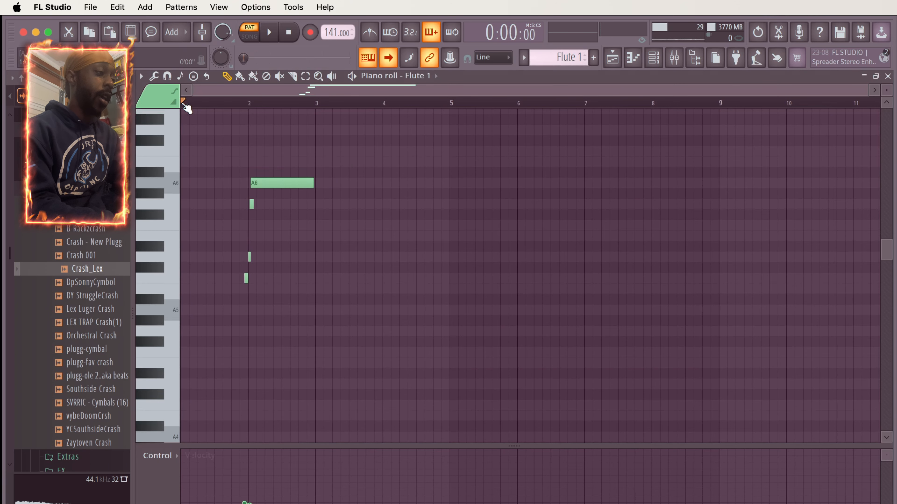
click(242, 103)
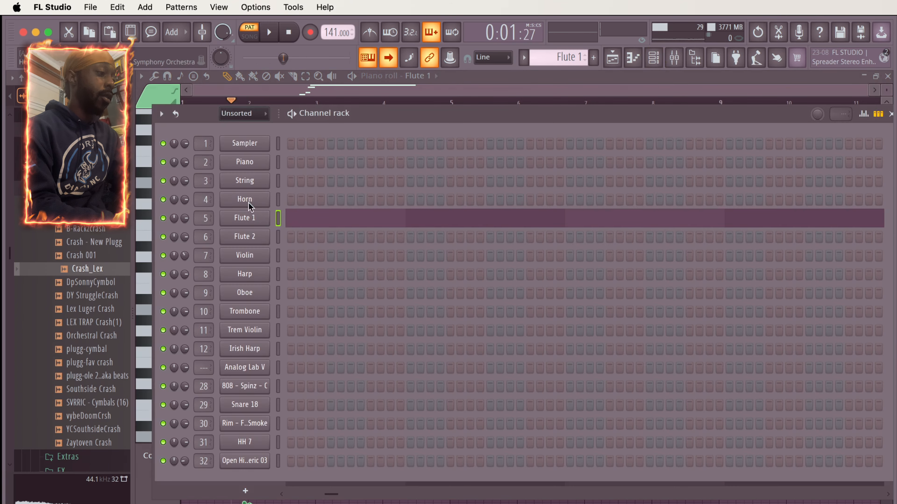
- Open the Horn and Flute 1 instrument plugins from the channel rack to see their presets, and close the Flute 1 plugin
click(246, 200)
drag(336, 102, 460, 70)
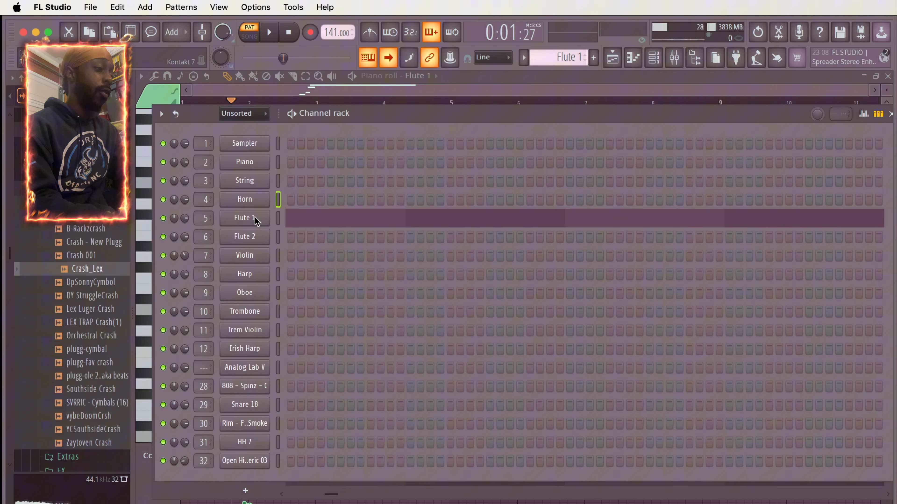
click(255, 218)
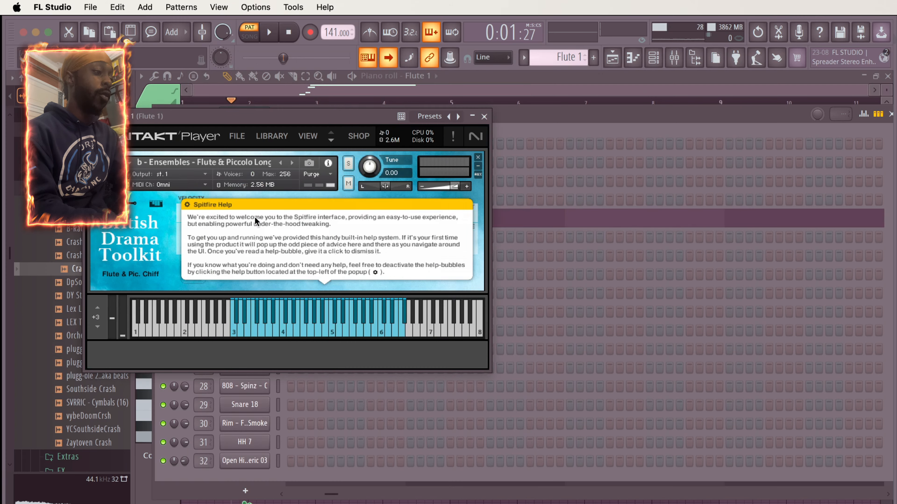
drag(334, 119, 576, 121)
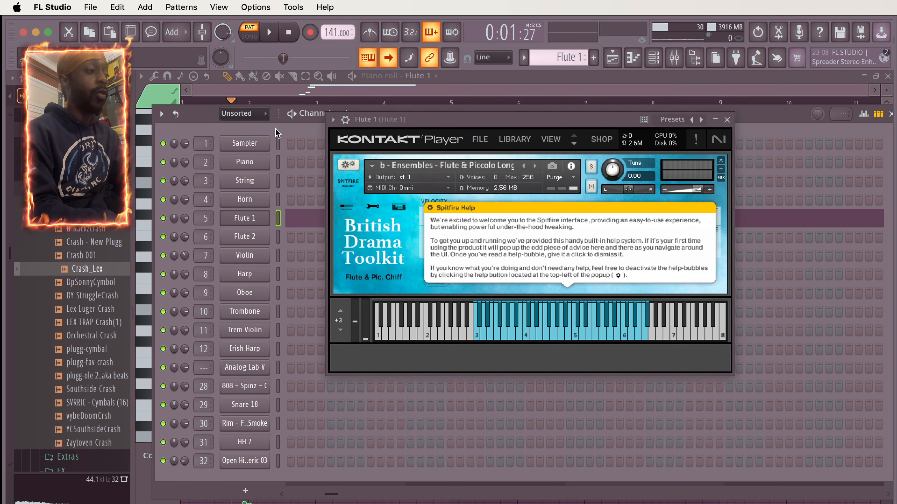
click(726, 120)
- Inspect the mixer effects on the String, Horn and Flute 1 tracks, opening the Horn's Fruity Limiter
key(F7)
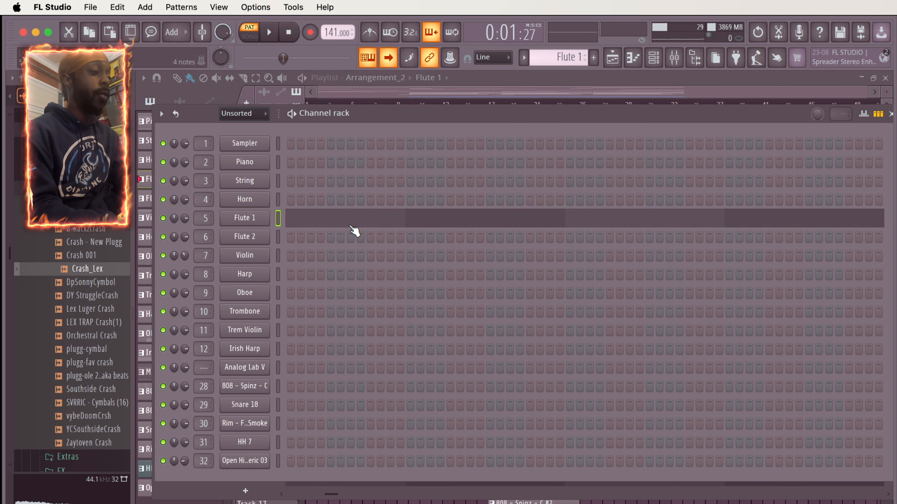
key(space)
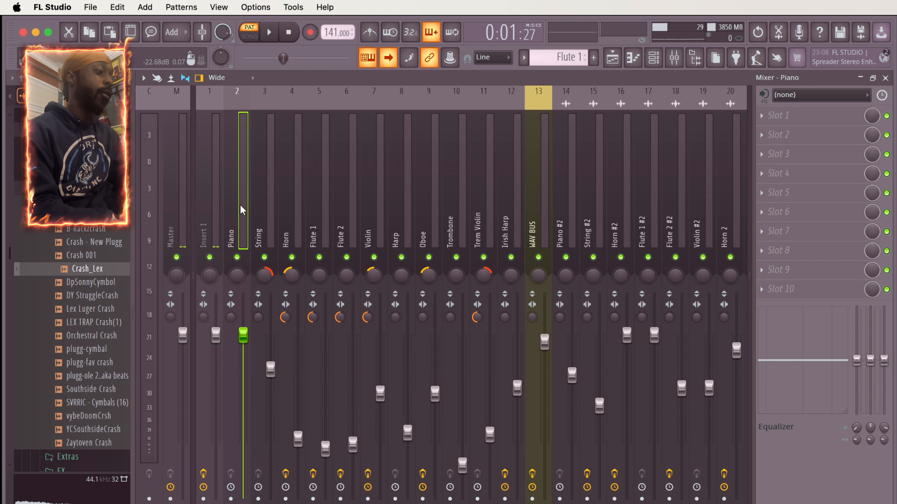
click(264, 212)
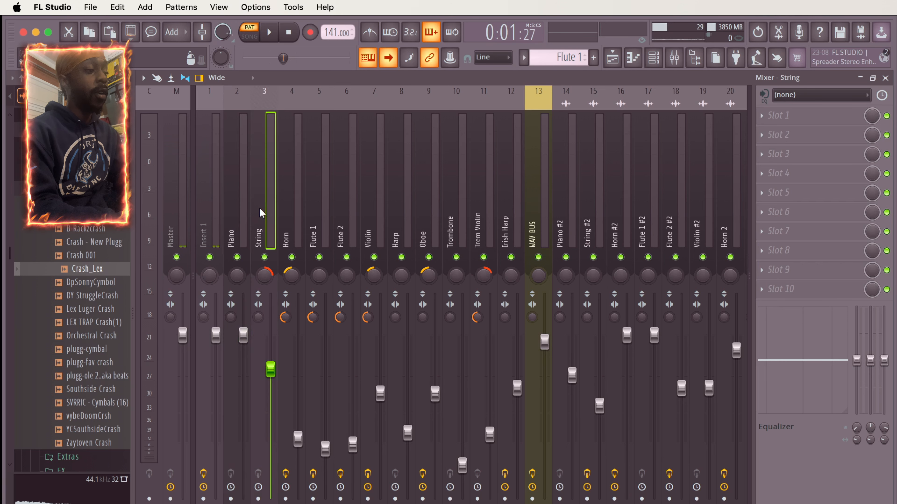
click(292, 220)
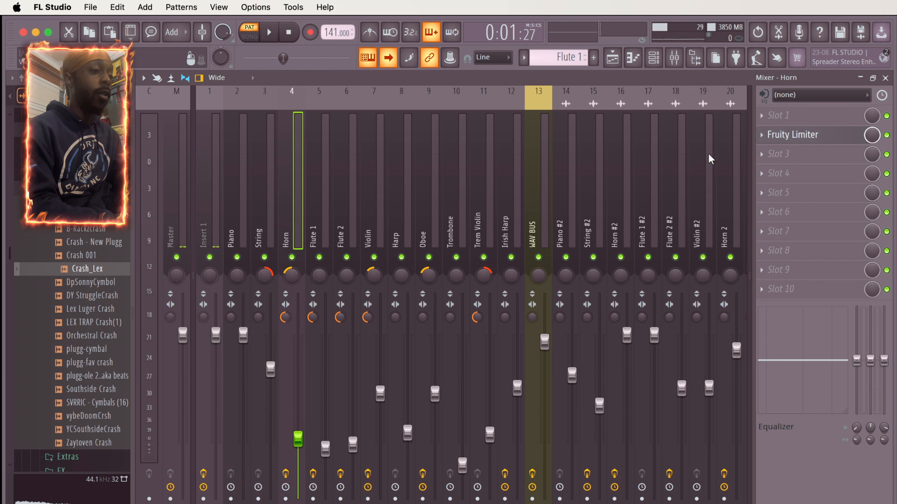
click(793, 135)
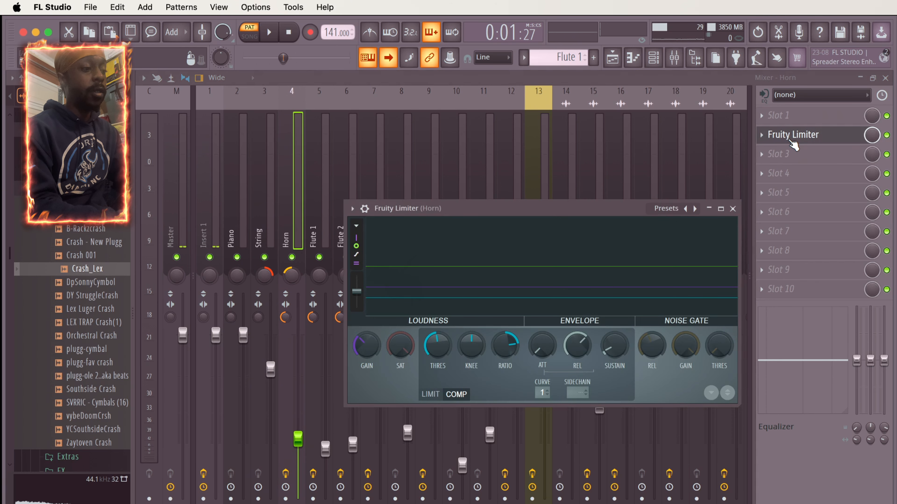
click(314, 216)
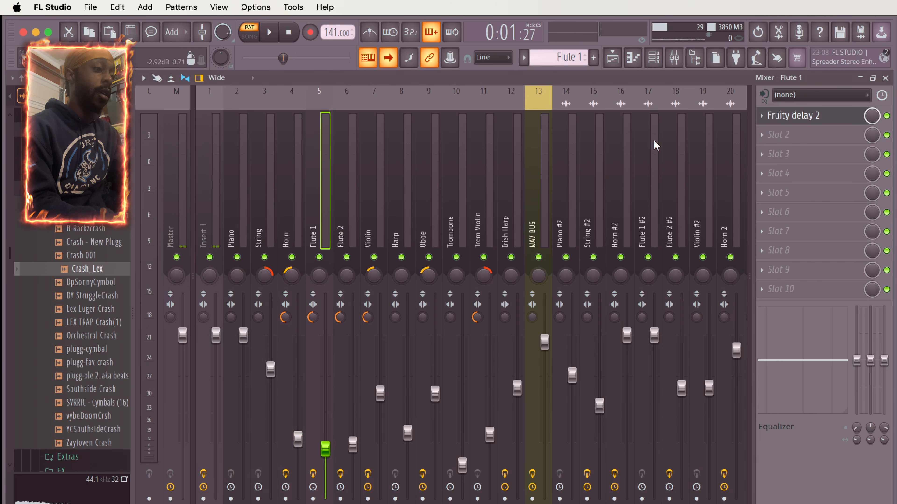